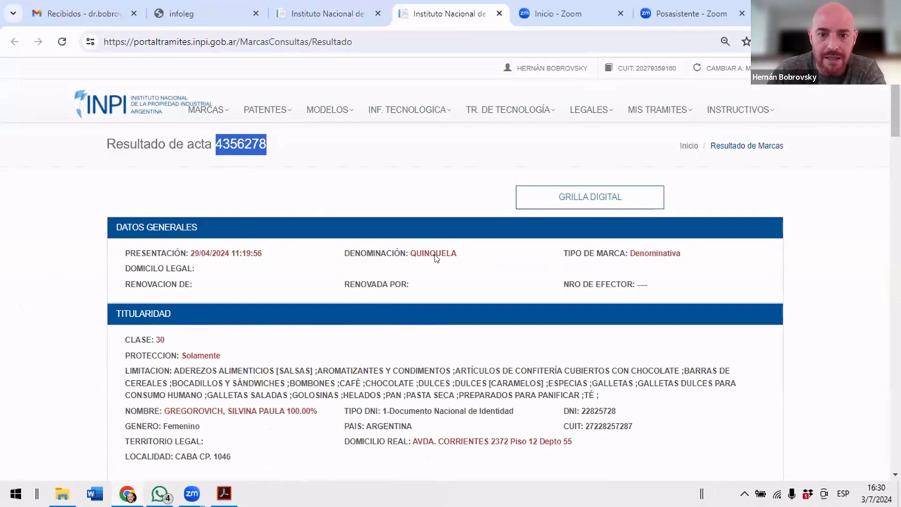
Review QUINQUELA's record (act 4356278), then return to the Resultado de Marcas grid tab.
{"action": "double_click", "coordinate": [230, 141]}
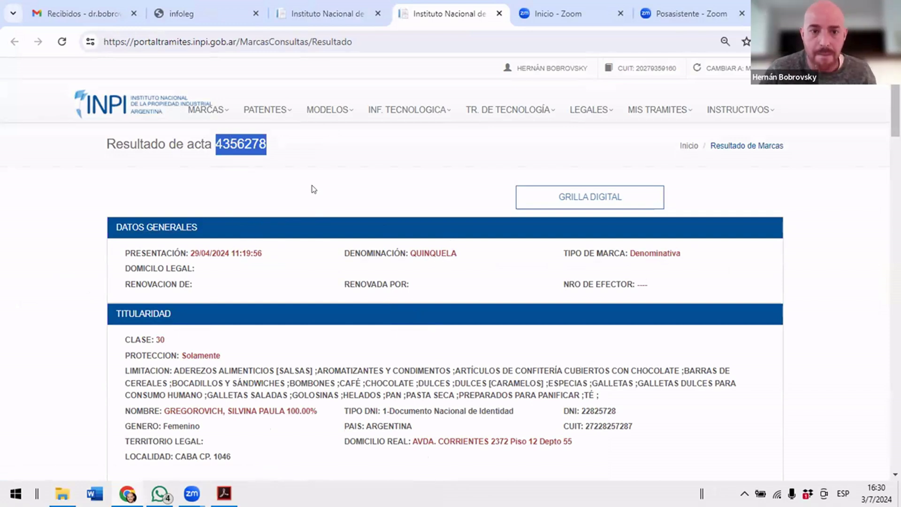
{"action": "left_click", "coordinate": [351, 118]}
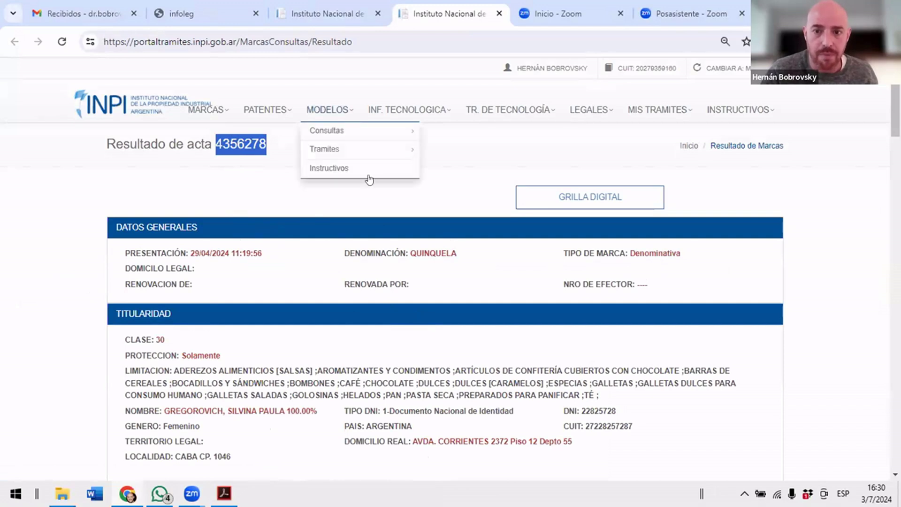
{"action": "scroll", "coordinate": [228, 222], "scroll_direction": "down", "scroll_amount": 12}
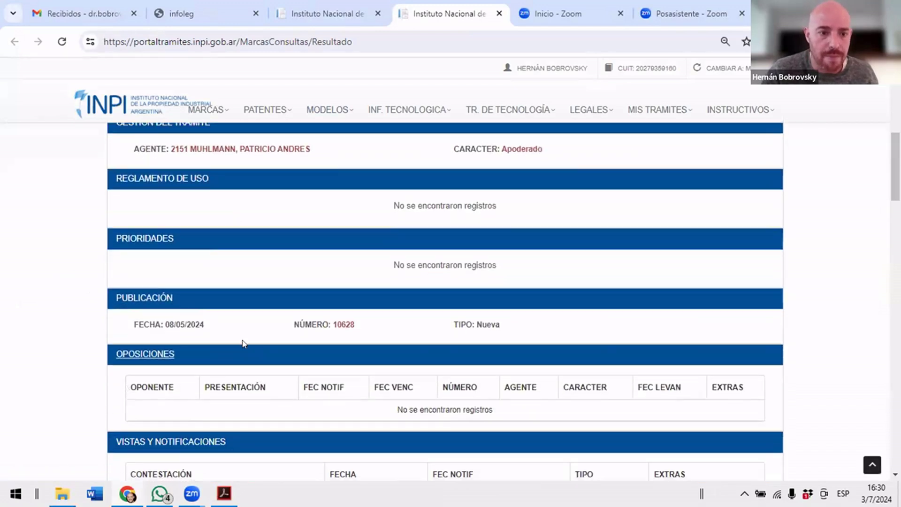
{"action": "scroll", "coordinate": [249, 388], "scroll_direction": "down", "scroll_amount": 5}
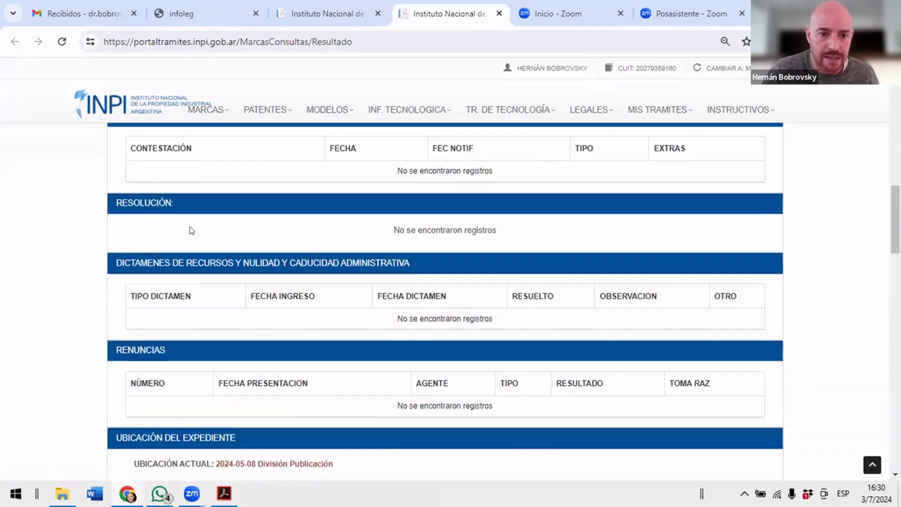
{"action": "scroll", "coordinate": [340, 271], "scroll_direction": "up", "scroll_amount": 17}
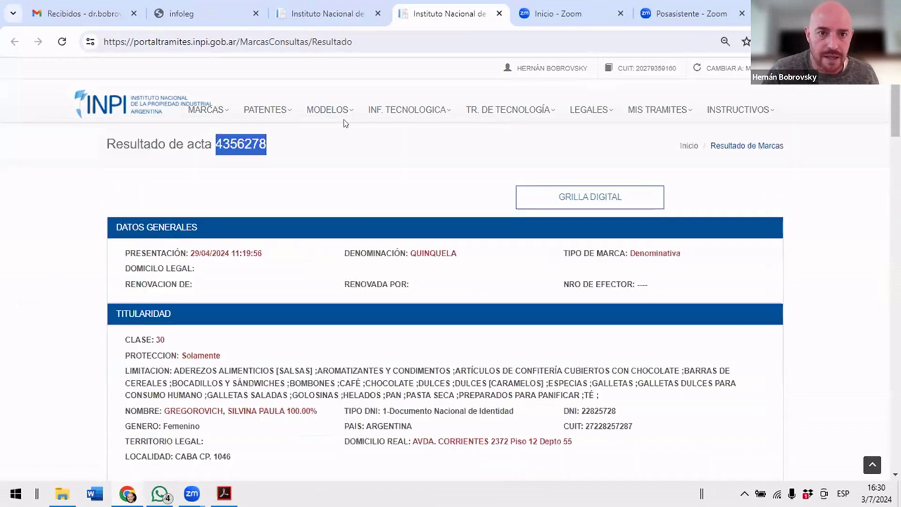
{"action": "key", "text": "ctrl+shift+Tab"}
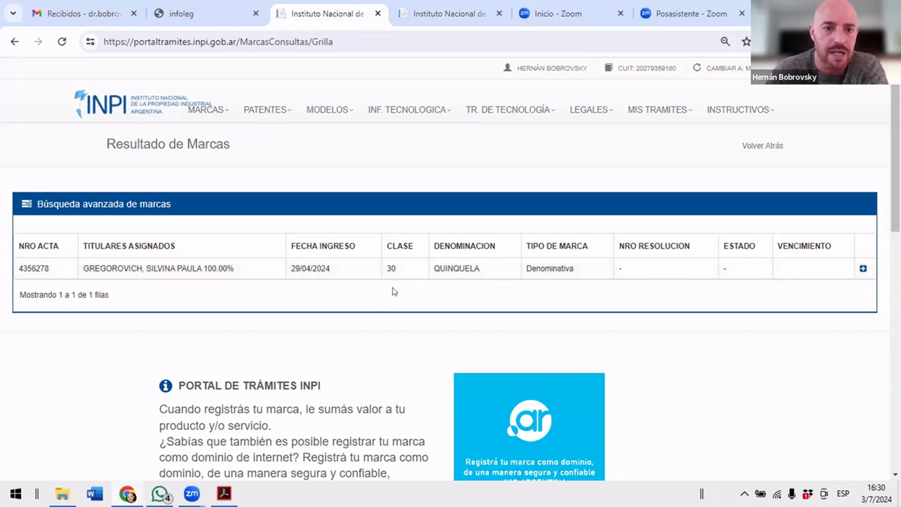
Go back to Consultas de Marcas, clear 4356278 from NUMERO DE ACTA, and bring up the Acrobat slides.
{"action": "left_click", "coordinate": [15, 41]}
{"action": "double_click", "coordinate": [165, 219]}
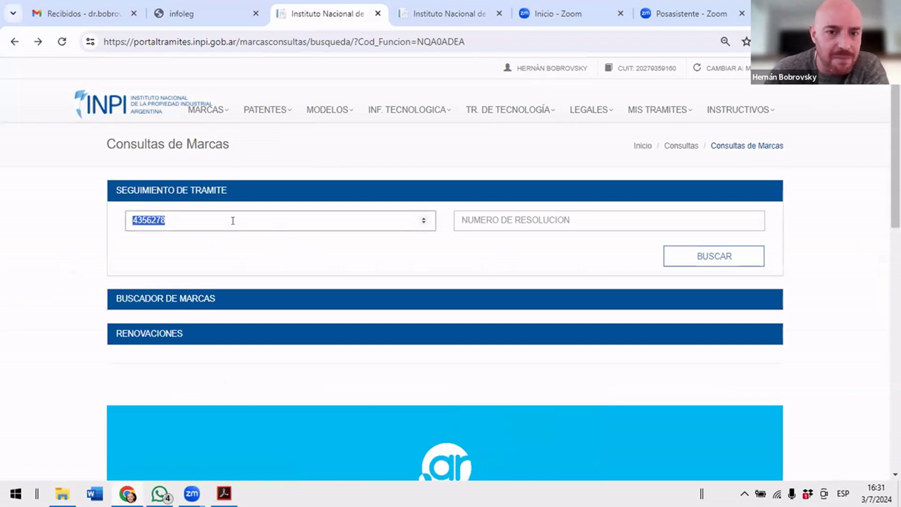
{"action": "left_click", "coordinate": [463, 221]}
{"action": "left_click", "coordinate": [294, 217]}
{"action": "left_click_drag", "start_coordinate": [231, 217], "coordinate": [85, 207]}
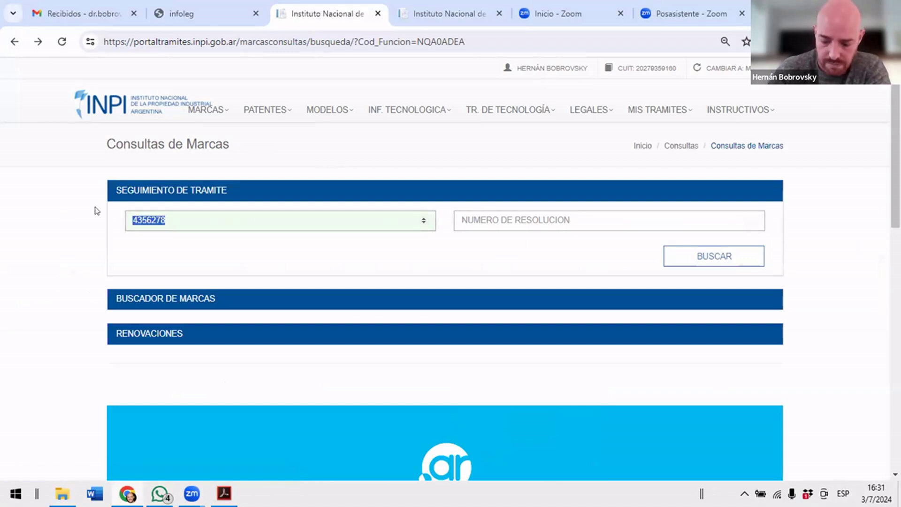
{"action": "key", "text": "BackSpace"}
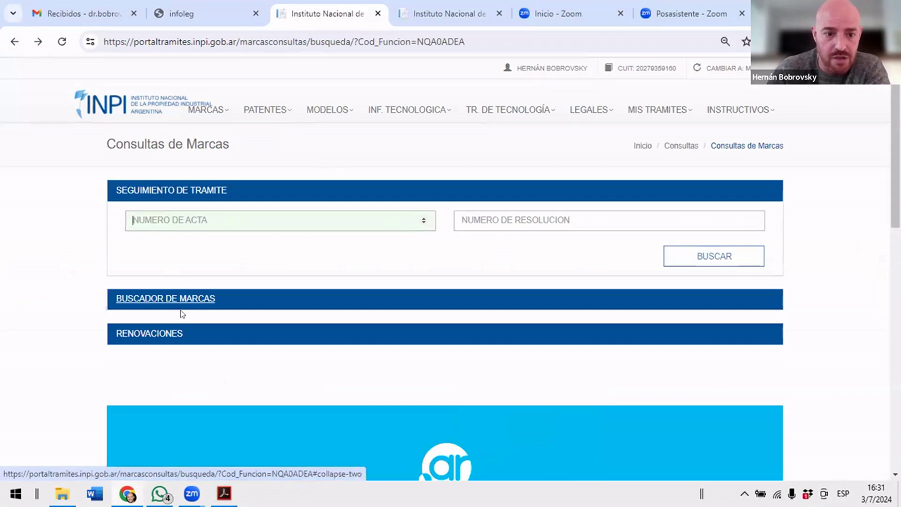
{"action": "mouse_move", "coordinate": [192, 494]}
{"action": "left_click", "coordinate": [224, 494]}
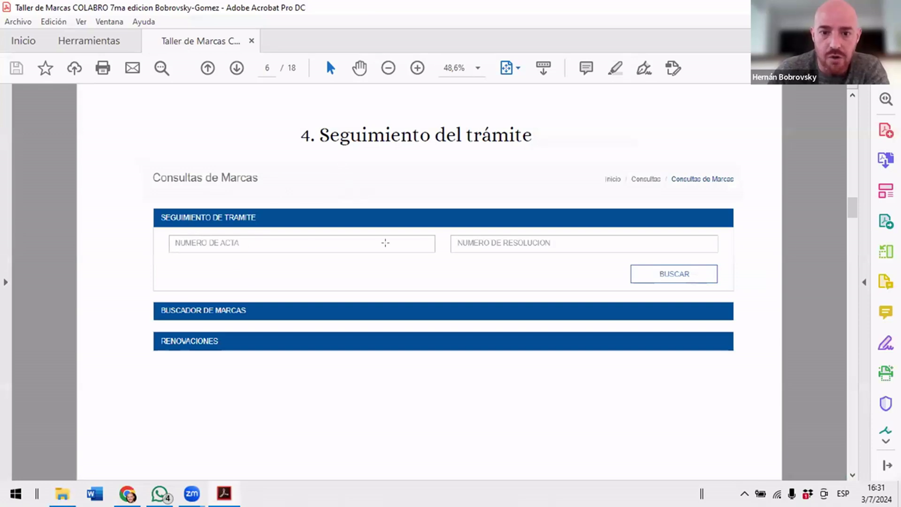
Advance the slides to page 7, '5. Buscador de Marcas', then return to Consultas de Marcas.
{"action": "scroll", "coordinate": [432, 248], "scroll_direction": "down", "scroll_amount": 2}
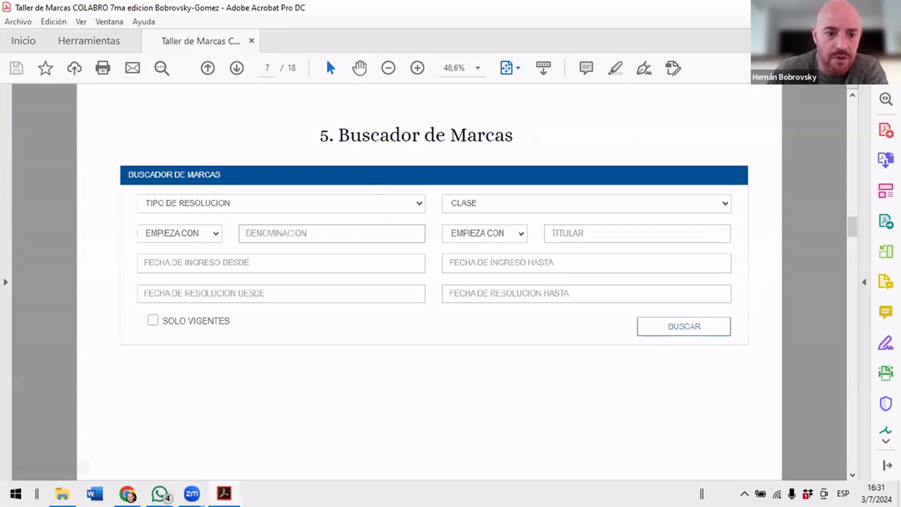
{"action": "key", "text": "alt+Tab"}
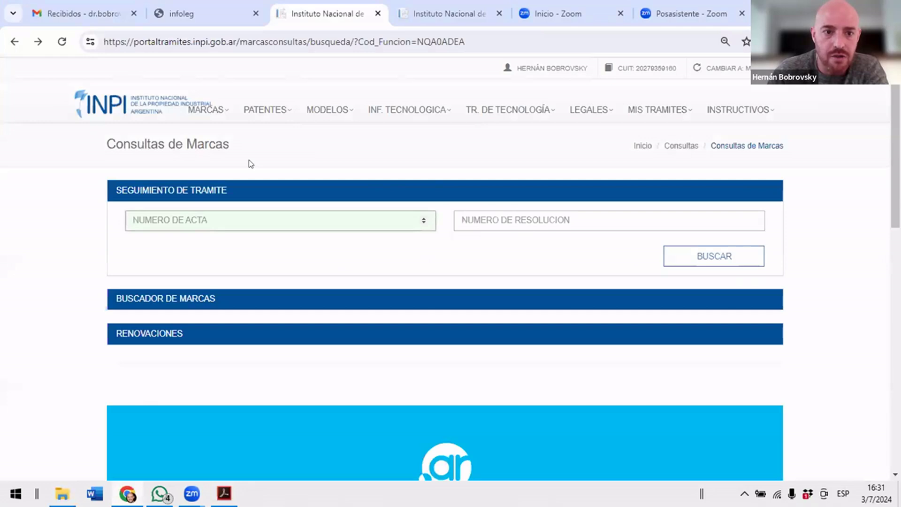
Expand the Buscador de Marcas search form.
{"action": "left_click", "coordinate": [187, 301]}
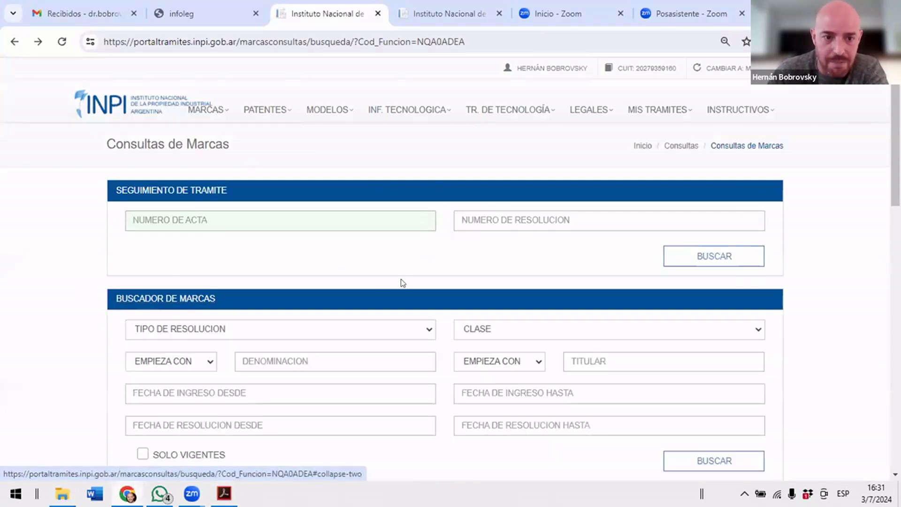
{"action": "scroll", "coordinate": [402, 282], "scroll_direction": "down", "scroll_amount": 3}
{"action": "scroll", "coordinate": [453, 282], "scroll_direction": "up", "scroll_amount": 1}
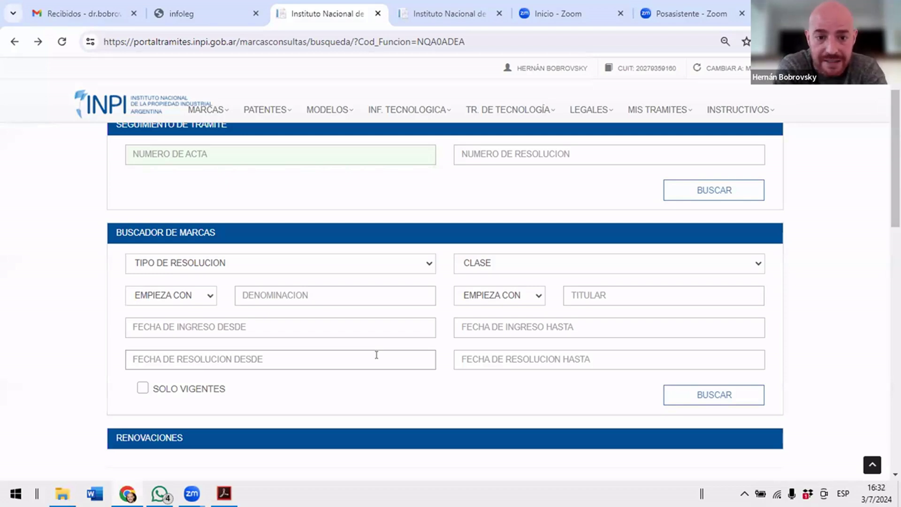
Type 'solcito' in DENOMINACION, edit a letter, then clear the field.
{"action": "left_click", "coordinate": [317, 294]}
{"action": "type", "text": "solcito"}
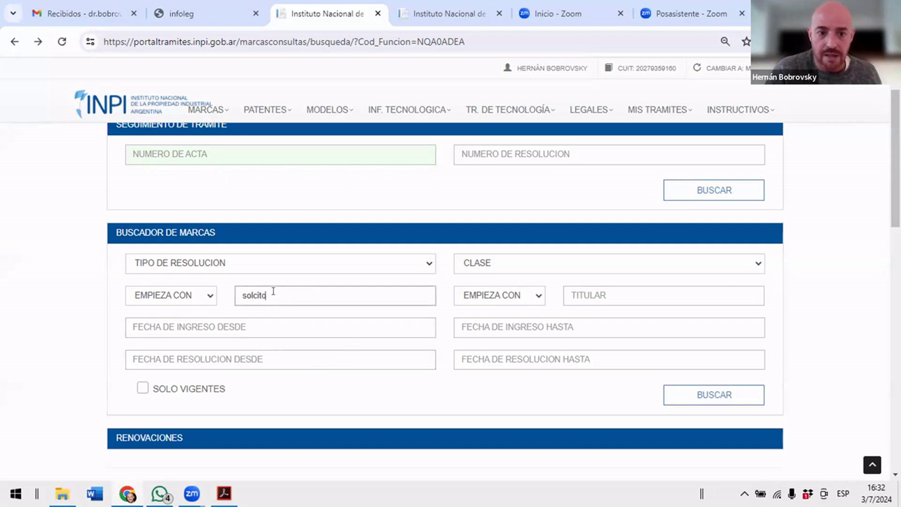
{"action": "key", "text": "Left"}
{"action": "key", "text": "Left"}
{"action": "key", "text": "Left"}
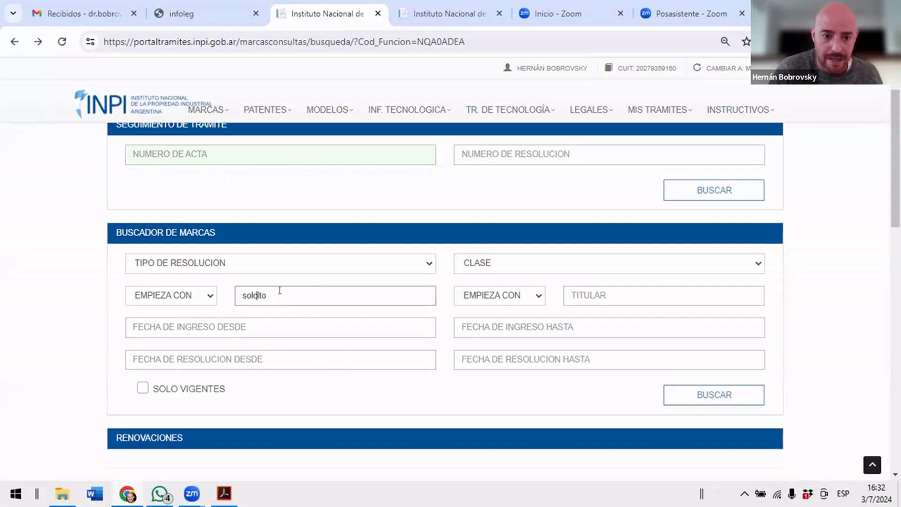
{"action": "key", "text": "BackSpace"}
{"action": "type", "text": "z"}
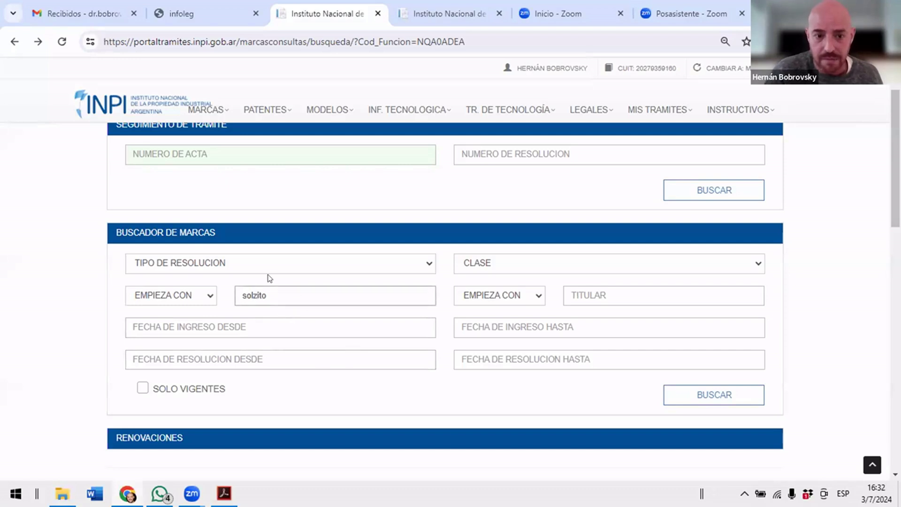
{"action": "key", "text": "BackSpace"}
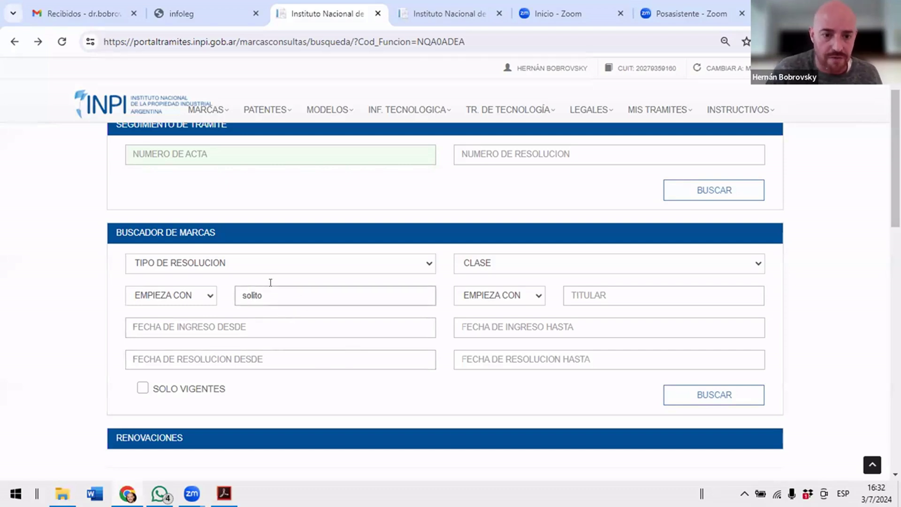
{"action": "left_click_drag", "start_coordinate": [271, 291], "coordinate": [201, 283]}
{"action": "key", "text": "BackSpace"}
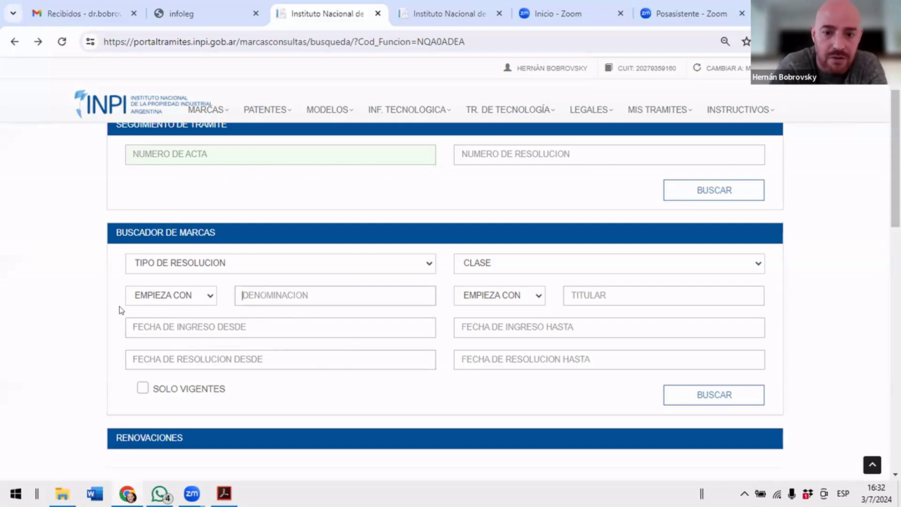
Enter a holder's surname in TITULAR, change one letter, then clear the field.
{"action": "left_click", "coordinate": [586, 291]}
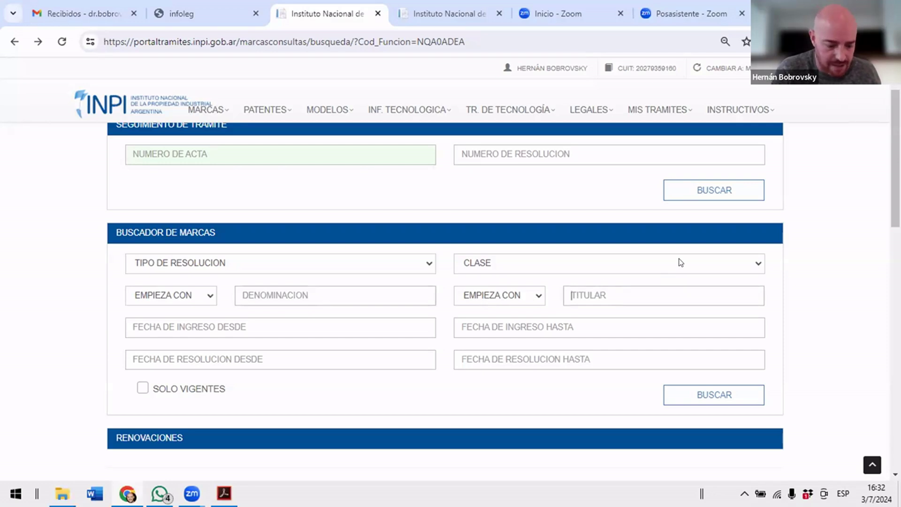
{"action": "type", "text": "bobrovsky"}
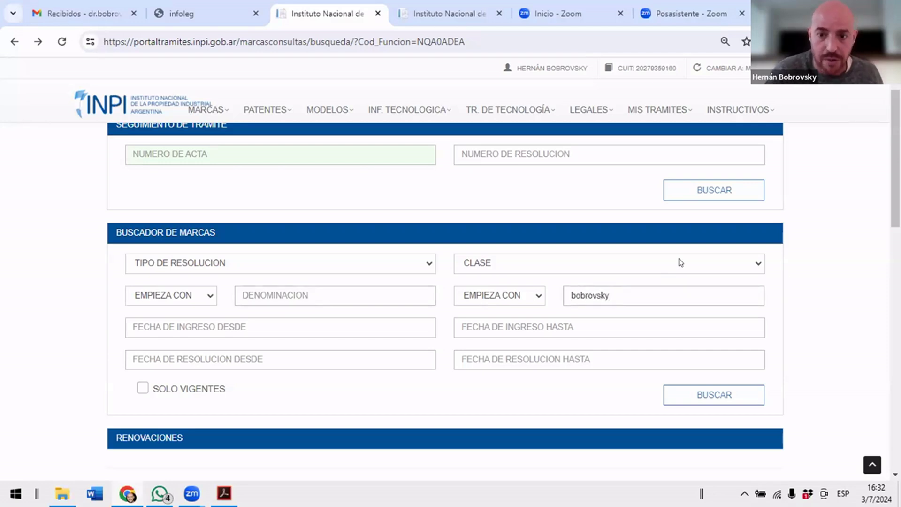
{"action": "double_click", "coordinate": [638, 298]}
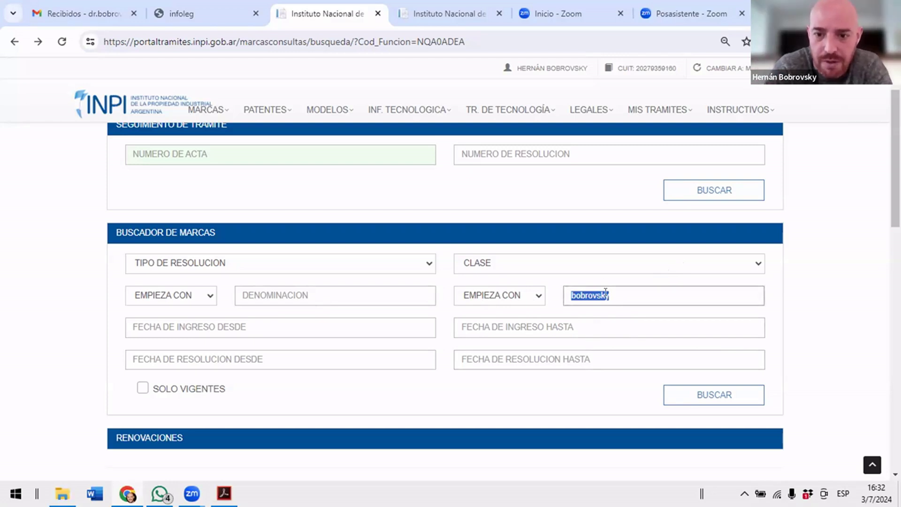
{"action": "left_click", "coordinate": [589, 300]}
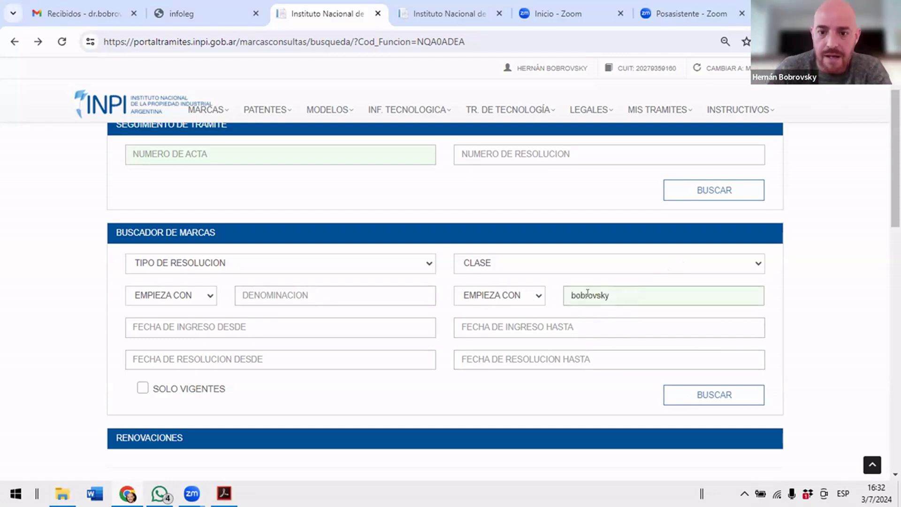
{"action": "key", "text": "BackSpace"}
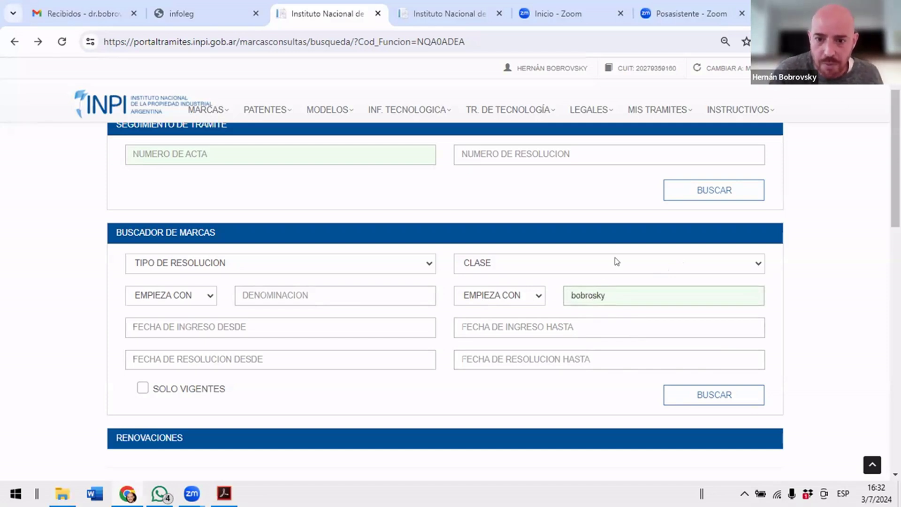
{"action": "type", "text": "v"}
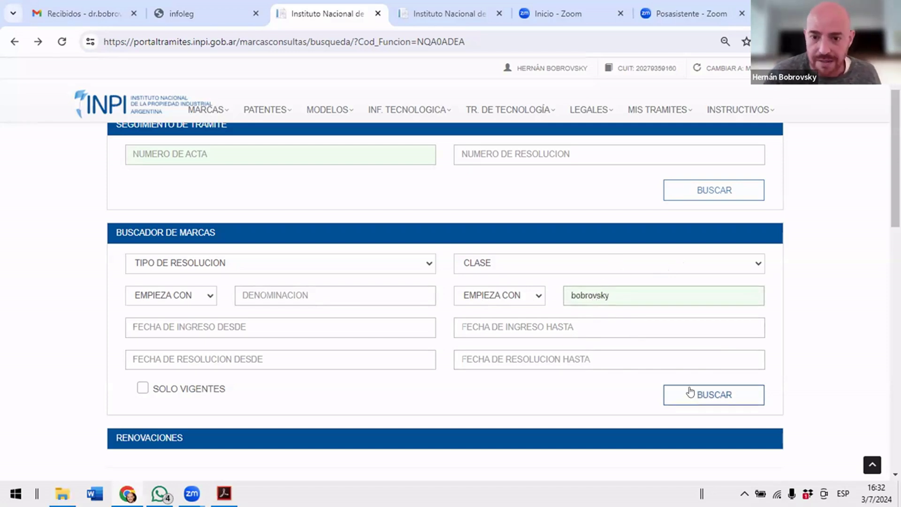
{"action": "key", "text": "ctrl+a"}
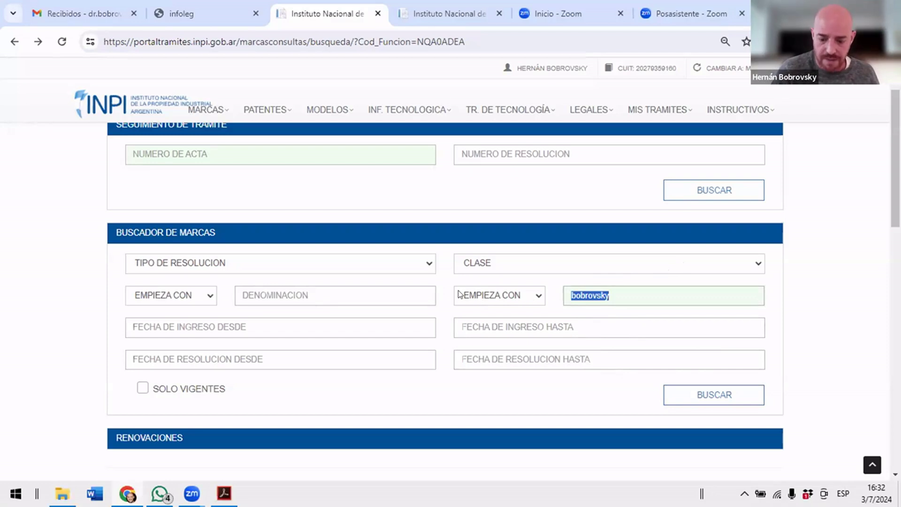
{"action": "key", "text": "BackSpace"}
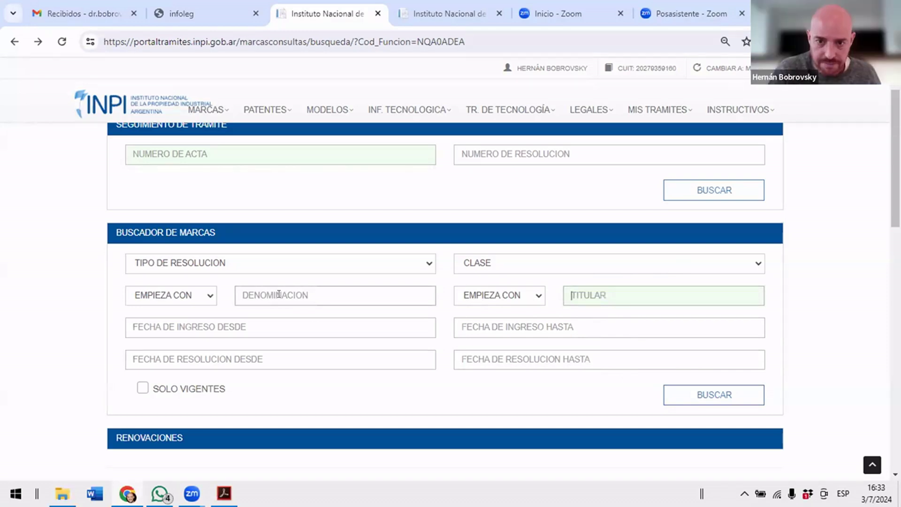
Retype the holder's full name in TITULAR, correct it, then clear the field again.
{"action": "type", "text": "bobrovsky"}
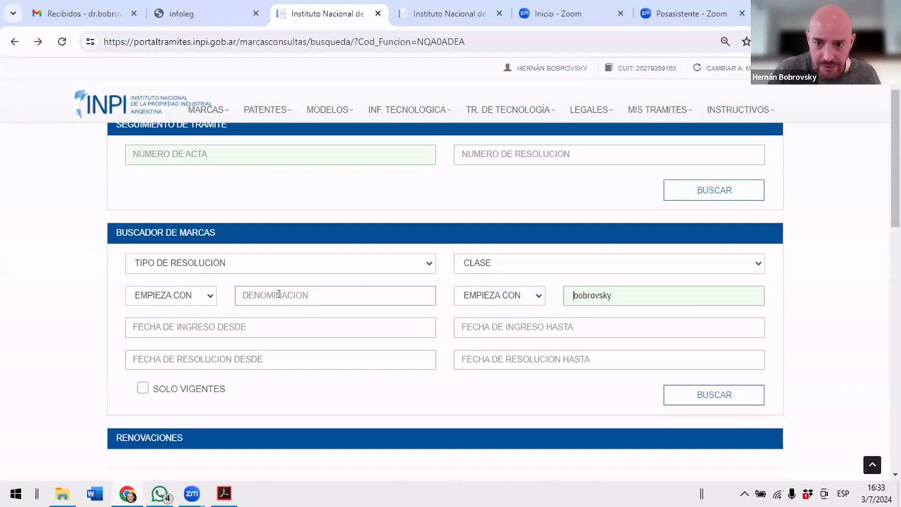
{"action": "key", "text": "Home"}
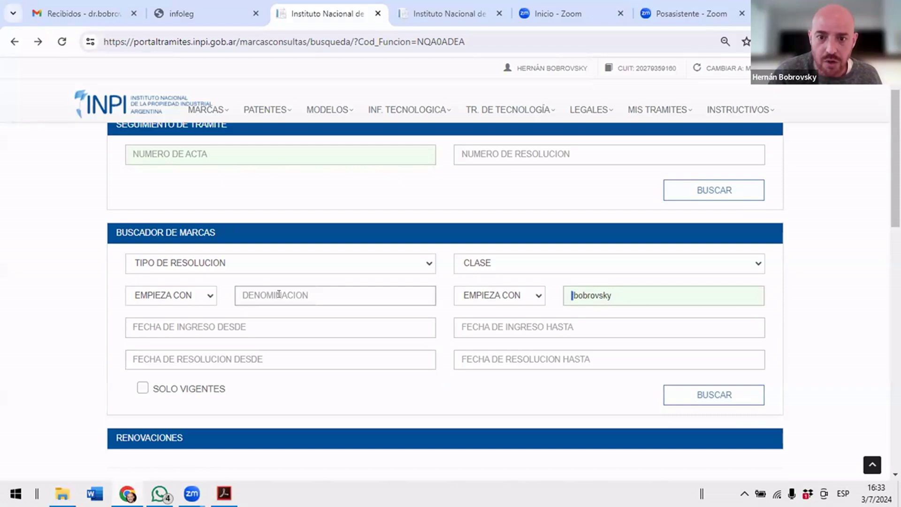
{"action": "key", "text": "shift+End"}
{"action": "key", "text": "Delete"}
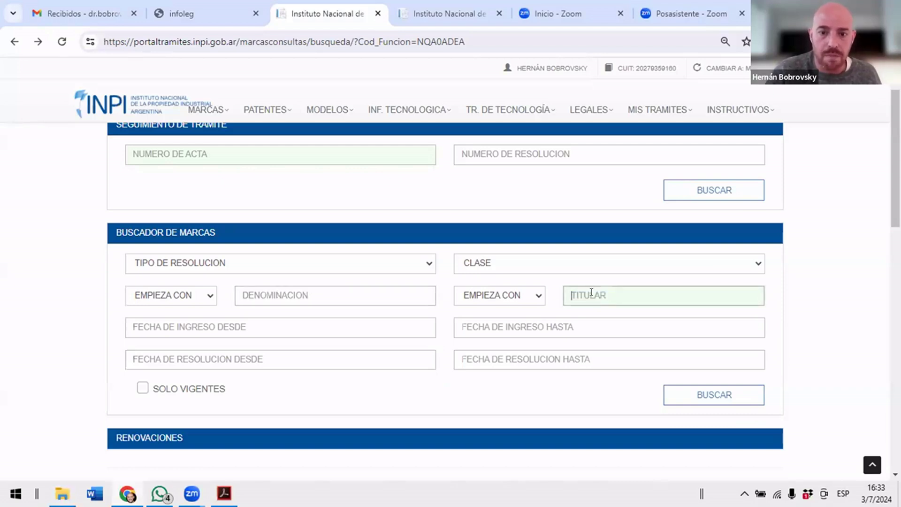
{"action": "type", "text": "brovsky"}
{"action": "key", "text": "BackSpace"}
{"action": "key", "text": "BackSpace"}
{"action": "key", "text": "BackSpace"}
{"action": "key", "text": "BackSpace"}
{"action": "key", "text": "BackSpace"}
{"action": "key", "text": "BackSpace"}
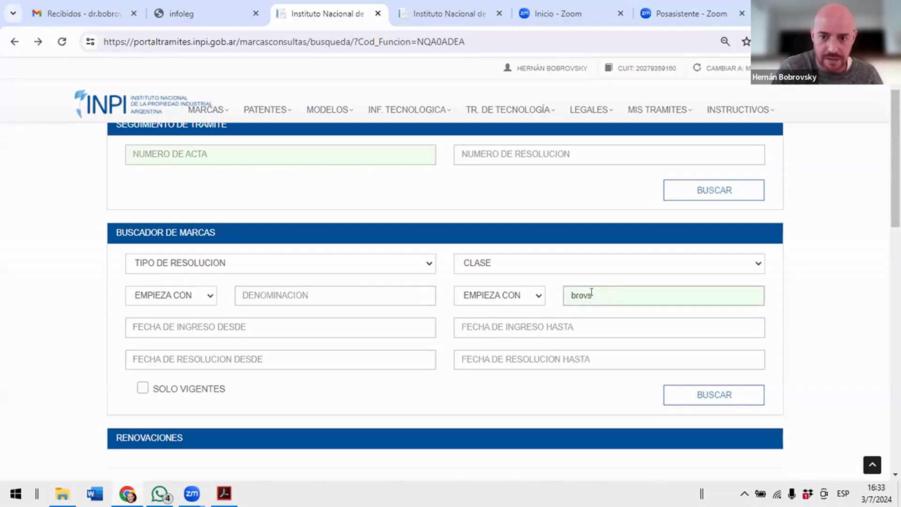
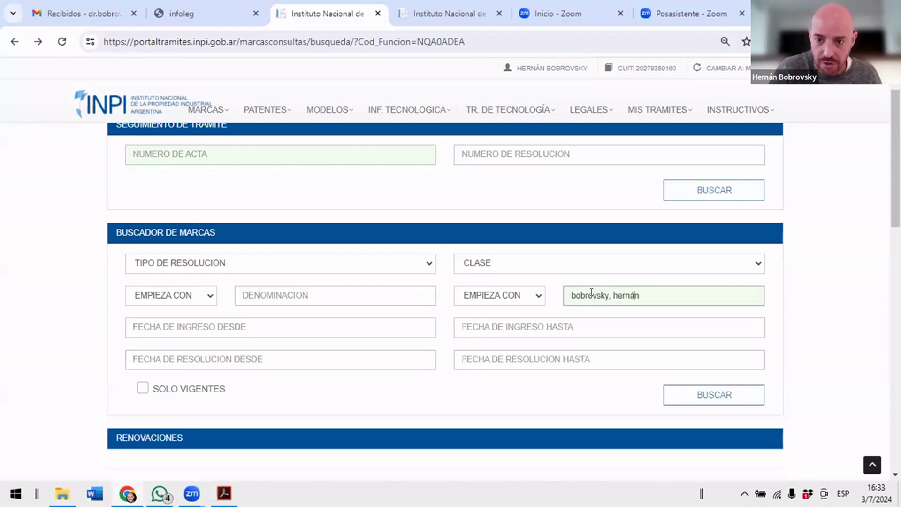
{"action": "type", "text": "a"}
{"action": "key", "text": "ctrl+shift+Left"}
{"action": "key", "text": "ctrl+shift+Left"}
{"action": "key", "text": "BackSpace"}
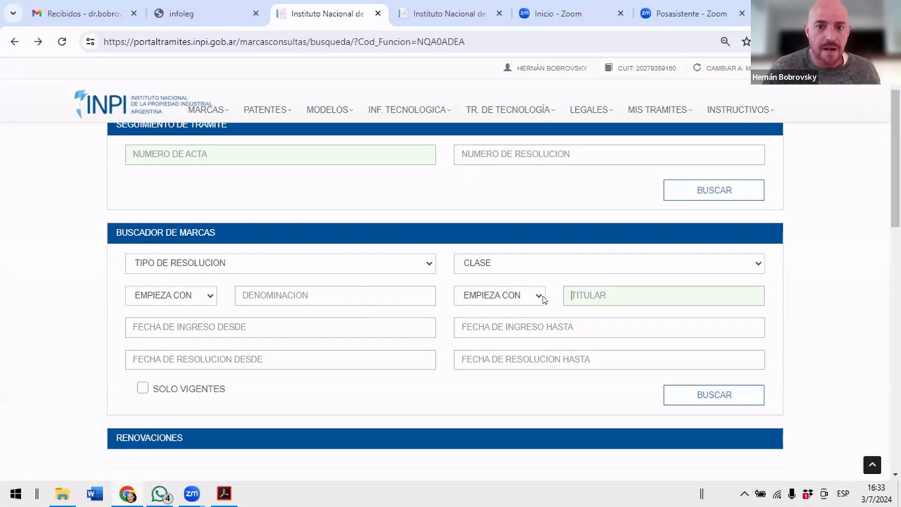
Set Titular matching to CONTIENE while keeping denominación matching on EMPIEZA CON.
{"action": "left_click", "coordinate": [173, 297]}
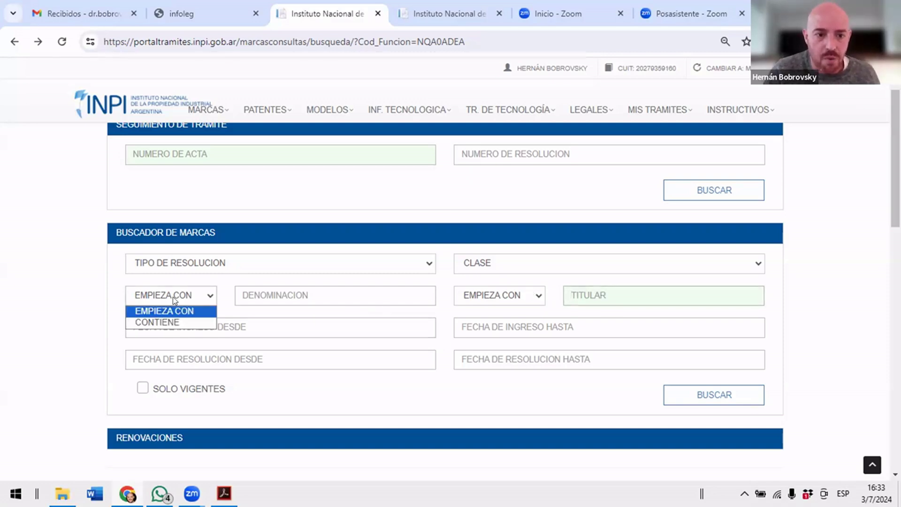
{"action": "left_click", "coordinate": [162, 323]}
{"action": "left_click", "coordinate": [482, 295]}
{"action": "left_click", "coordinate": [488, 322]}
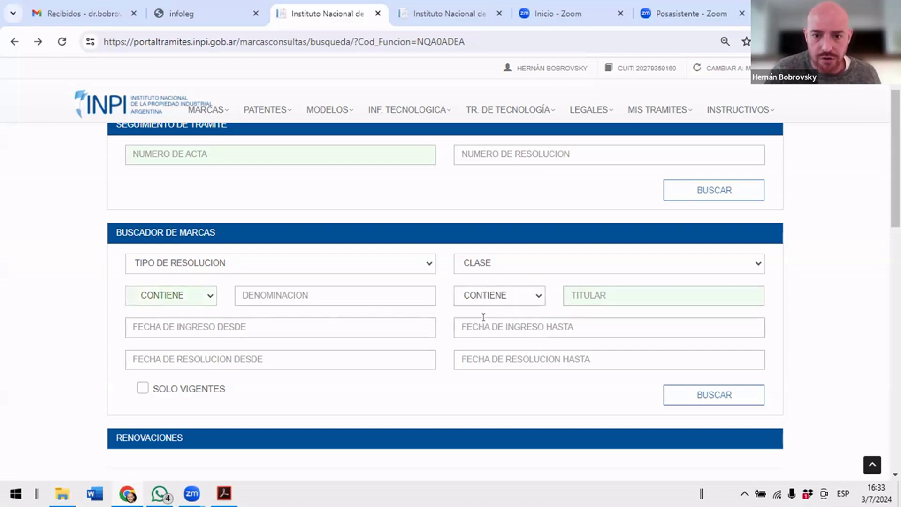
{"action": "left_click", "coordinate": [192, 295]}
{"action": "left_click", "coordinate": [190, 309]}
{"action": "left_click", "coordinate": [283, 284]}
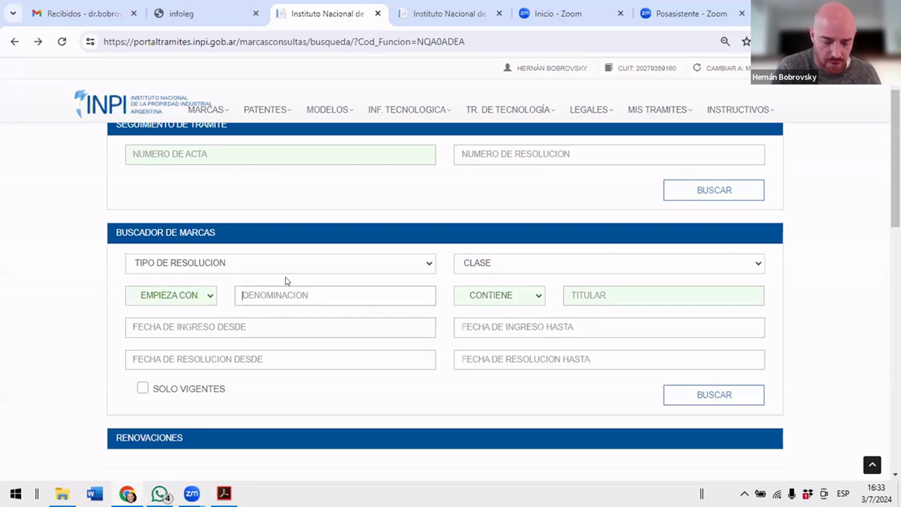
Set DENOMINACION to 'solcito' with its match option on CONTIENE.
{"action": "type", "text": "solcito"}
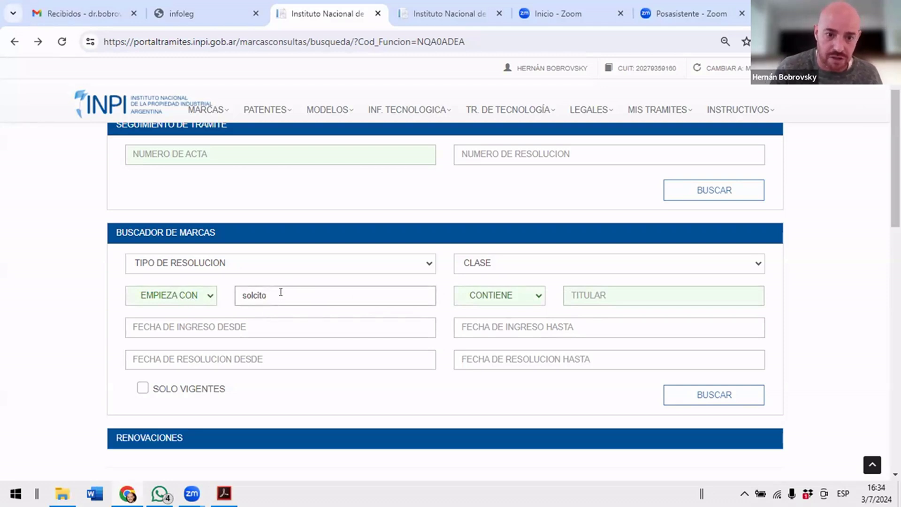
{"action": "type", "text": "de mi vida"}
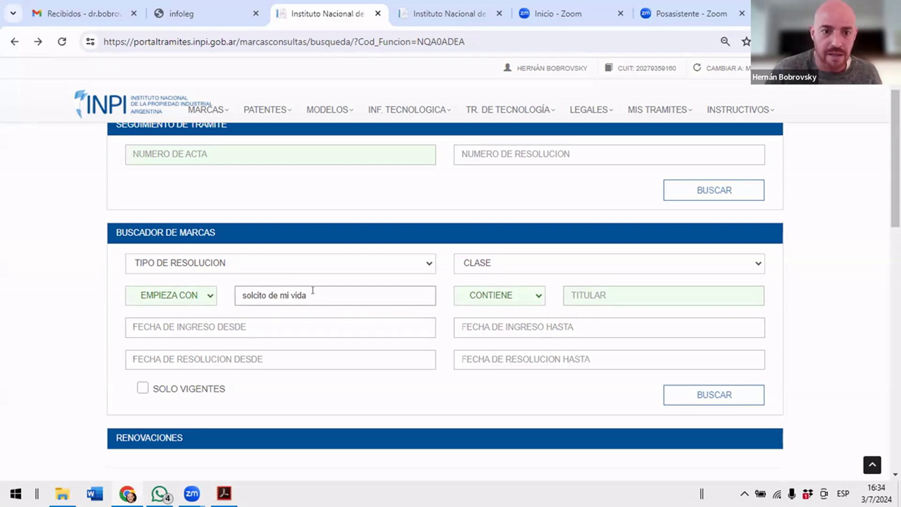
{"action": "left_click_drag", "start_coordinate": [323, 291], "coordinate": [133, 296]}
{"action": "left_click", "coordinate": [151, 297]}
{"action": "left_click", "coordinate": [162, 322]}
{"action": "left_click_drag", "start_coordinate": [322, 290], "coordinate": [150, 290]}
{"action": "type", "text": "solcito"}
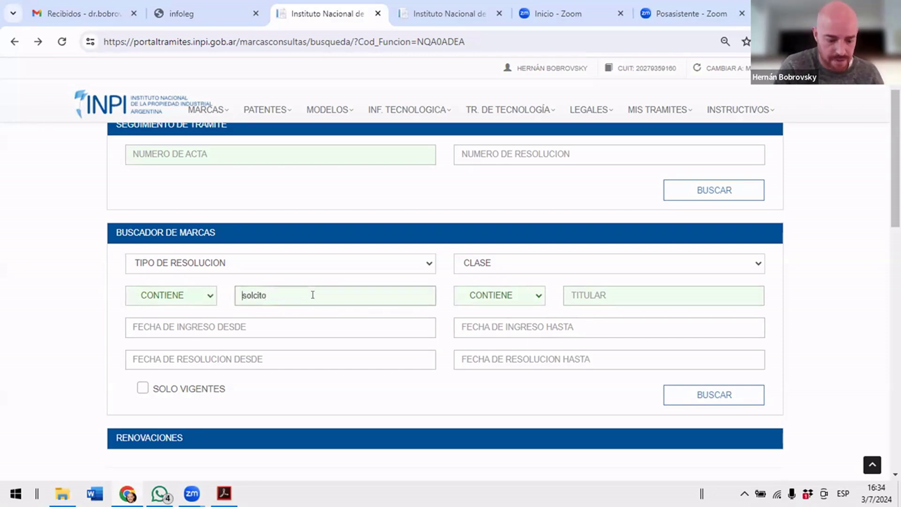
{"action": "type", "text": "viva el"}
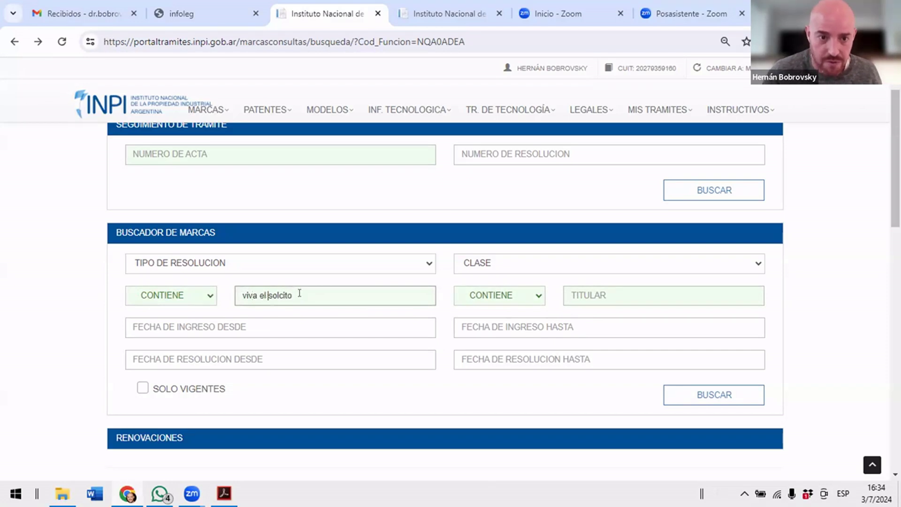
{"action": "left_click_drag", "start_coordinate": [299, 293], "coordinate": [193, 284]}
{"action": "type", "text": "solcito"}
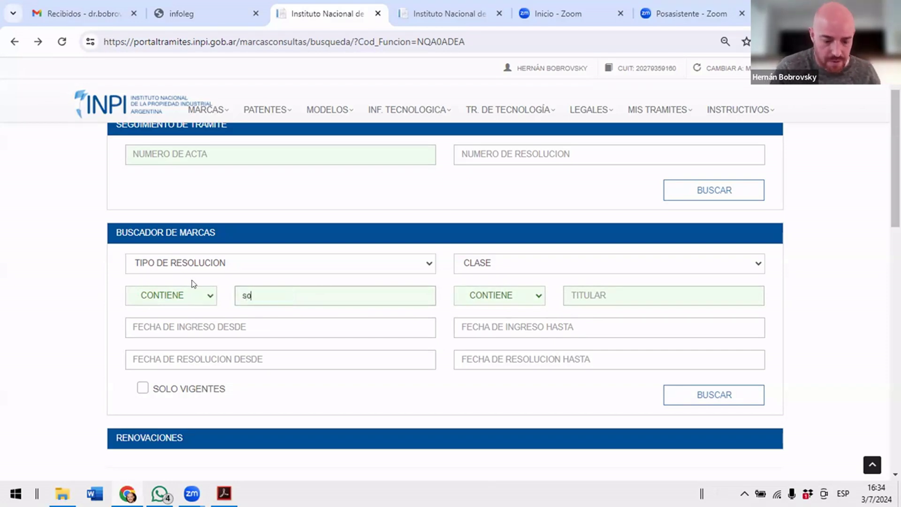
Keep Titular matching on CONTIENE and leave the resolution type unchanged.
{"action": "left_click", "coordinate": [500, 295]}
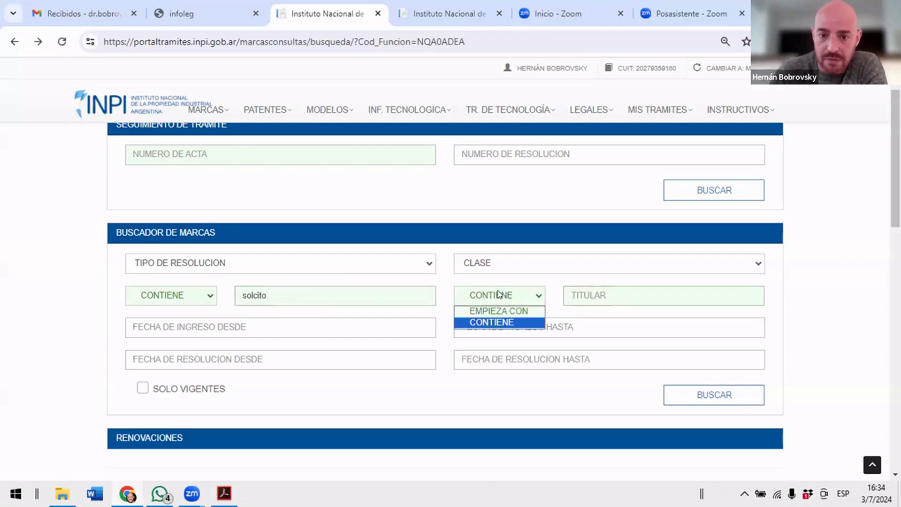
{"action": "left_click", "coordinate": [598, 290]}
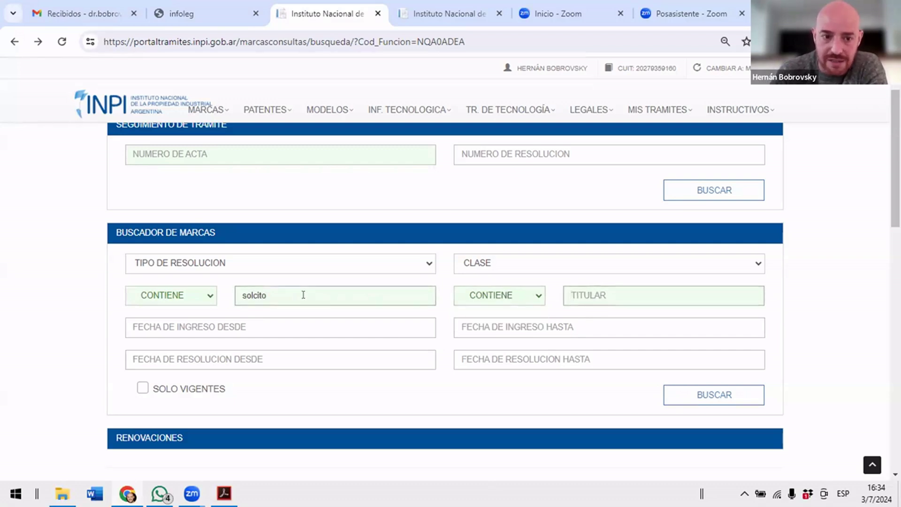
{"action": "left_click", "coordinate": [302, 261]}
{"action": "left_click", "coordinate": [205, 257]}
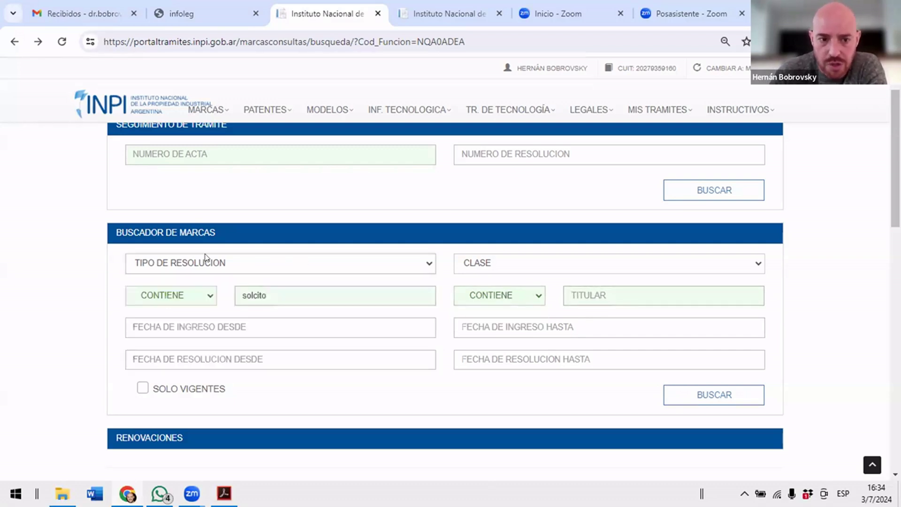
Set CLASE to TODAS instead of class 25.
{"action": "left_click", "coordinate": [493, 261]}
{"action": "scroll", "coordinate": [492, 229], "scroll_direction": "down", "scroll_amount": 4}
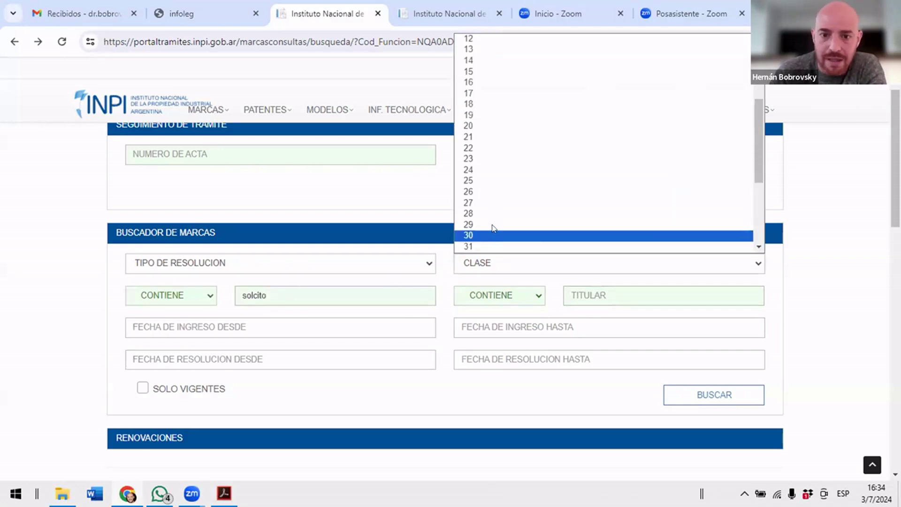
{"action": "left_click", "coordinate": [482, 191]}
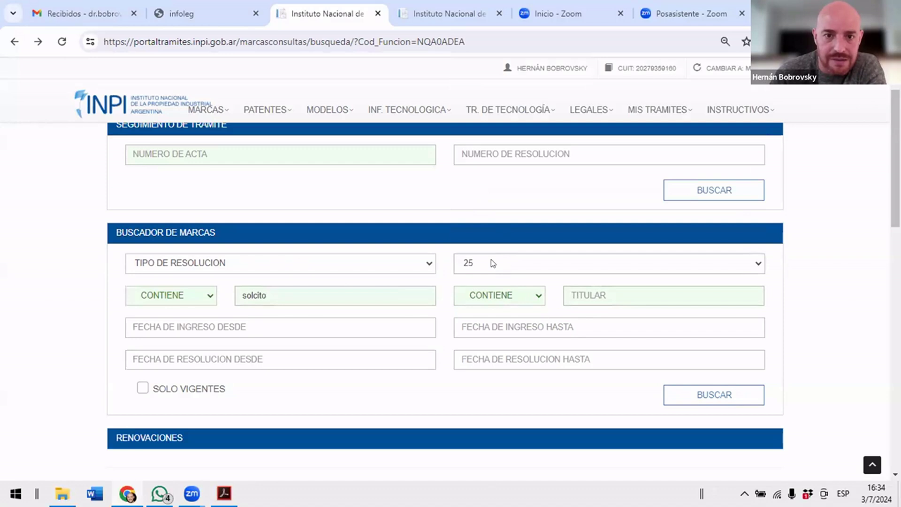
{"action": "left_click", "coordinate": [259, 295]}
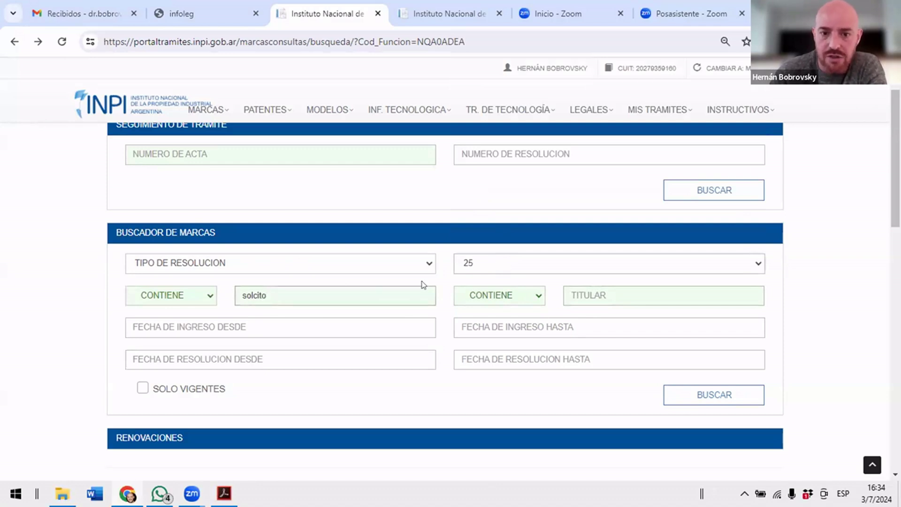
{"action": "left_click", "coordinate": [518, 269]}
{"action": "scroll", "coordinate": [539, 237], "scroll_direction": "up", "scroll_amount": 3}
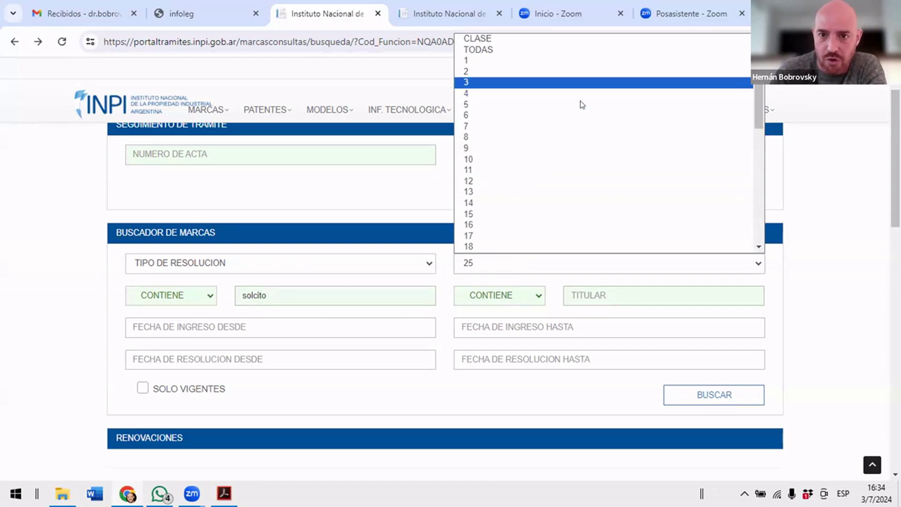
{"action": "key", "text": "Escape"}
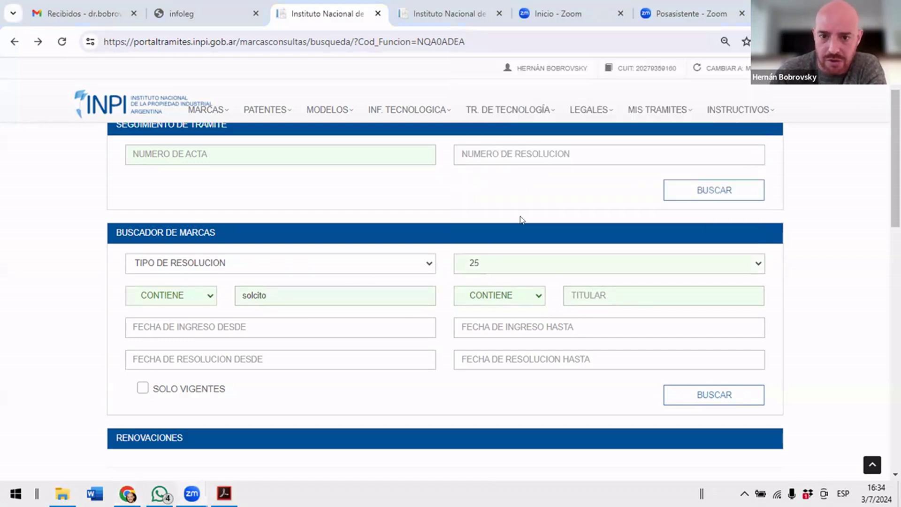
{"action": "left_click", "coordinate": [523, 266]}
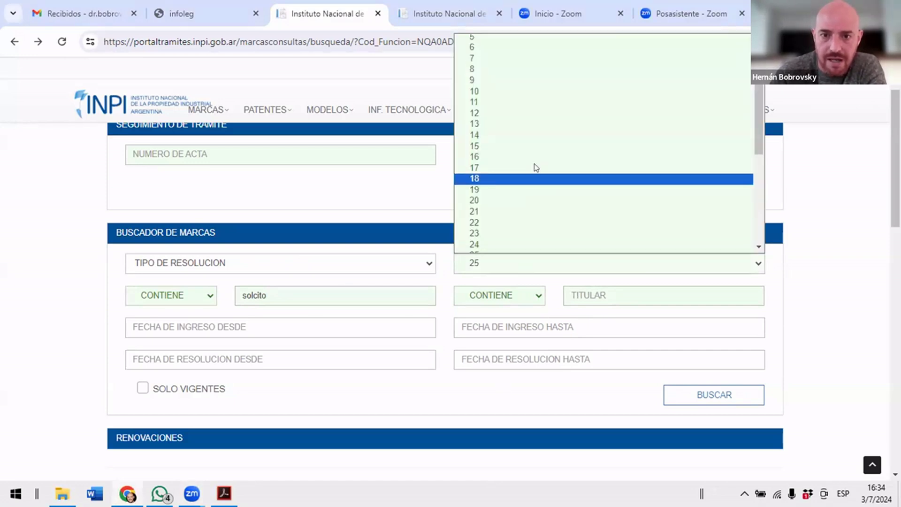
{"action": "left_click", "coordinate": [518, 49]}
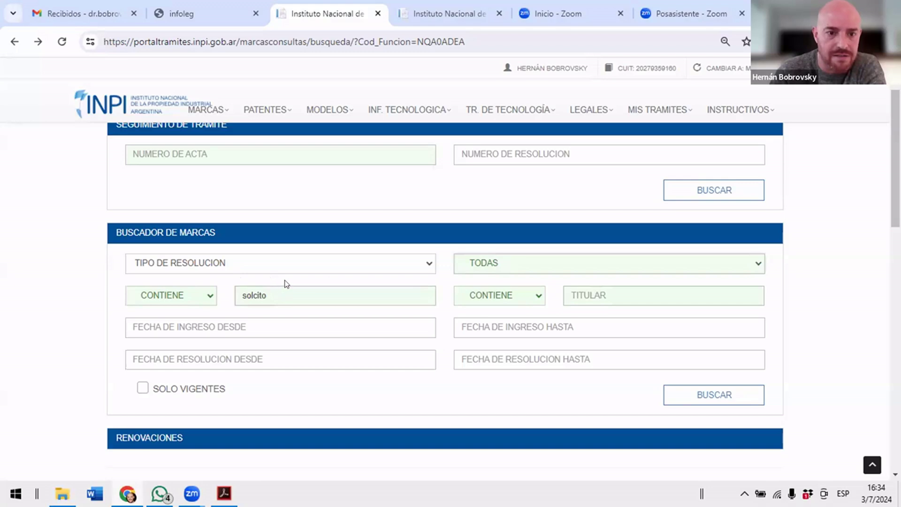
Leave SOLO VIGENTES unticked so expired trademarks are included.
{"action": "scroll", "coordinate": [287, 284], "scroll_direction": "down", "scroll_amount": 1}
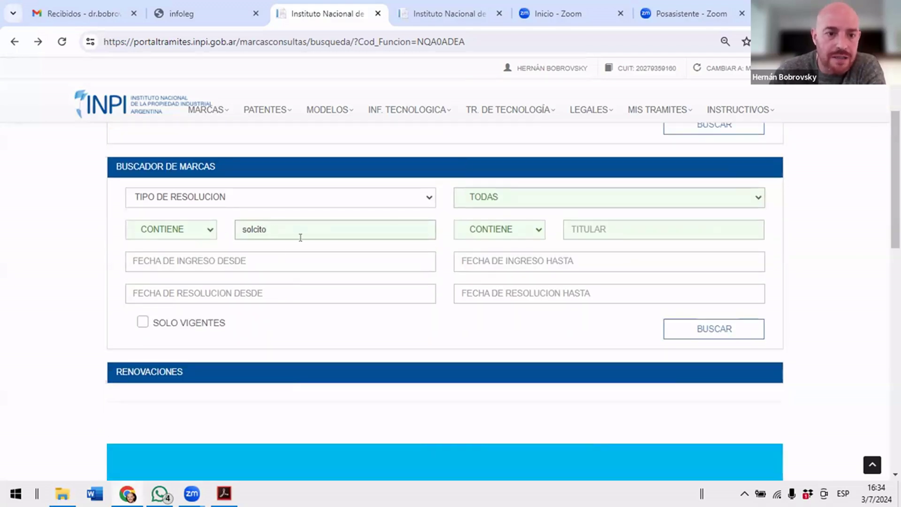
{"action": "left_click", "coordinate": [142, 323]}
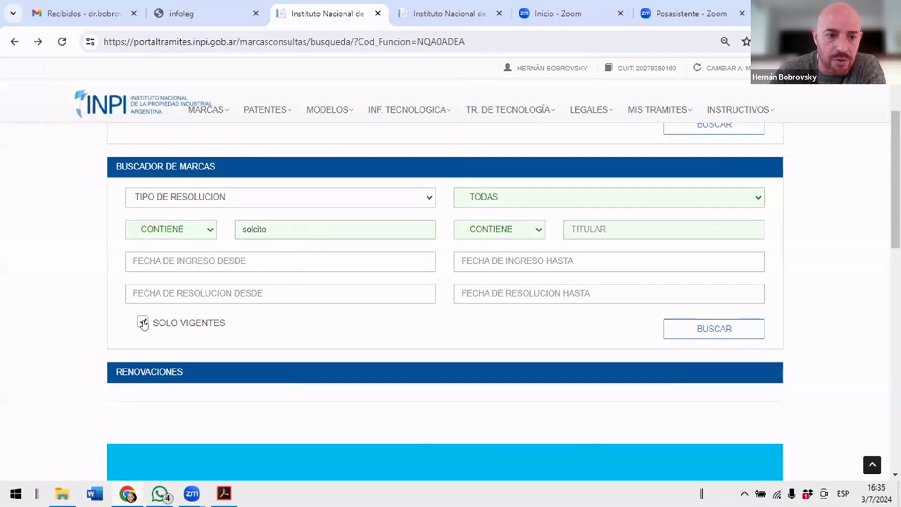
{"action": "left_click", "coordinate": [143, 323]}
{"action": "left_click", "coordinate": [143, 323]}
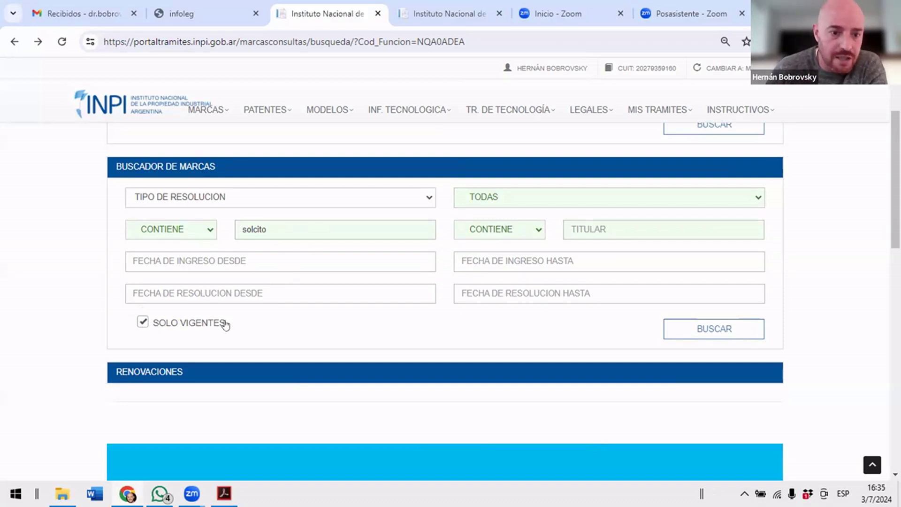
{"action": "left_click", "coordinate": [205, 322]}
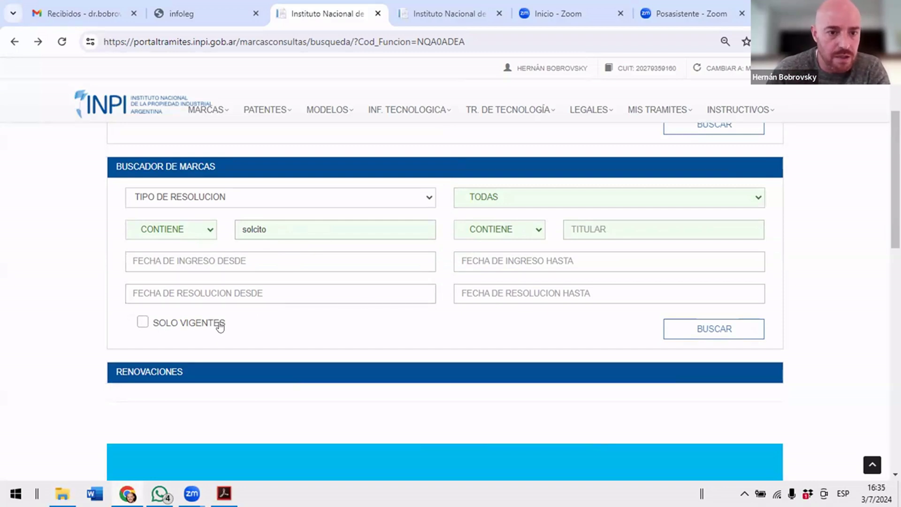
Run the search and browse the first 10 of 63 solcito results, including SOLCITOS.
{"action": "left_click", "coordinate": [700, 328]}
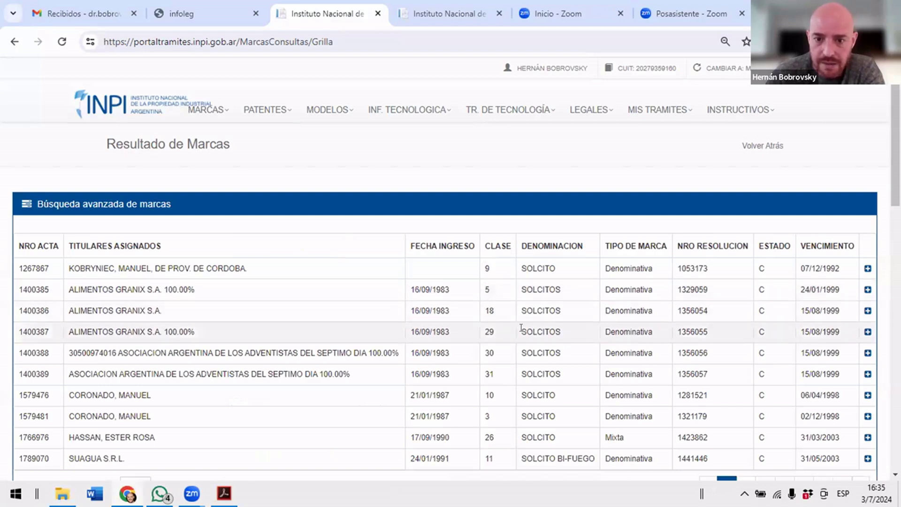
{"action": "scroll", "coordinate": [521, 327], "scroll_direction": "down", "scroll_amount": 2}
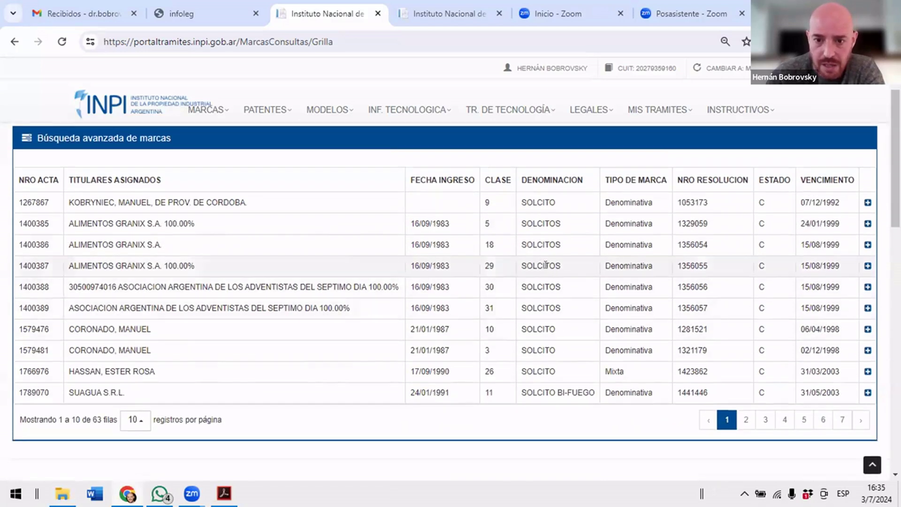
{"action": "scroll", "coordinate": [546, 264], "scroll_direction": "down", "scroll_amount": 2}
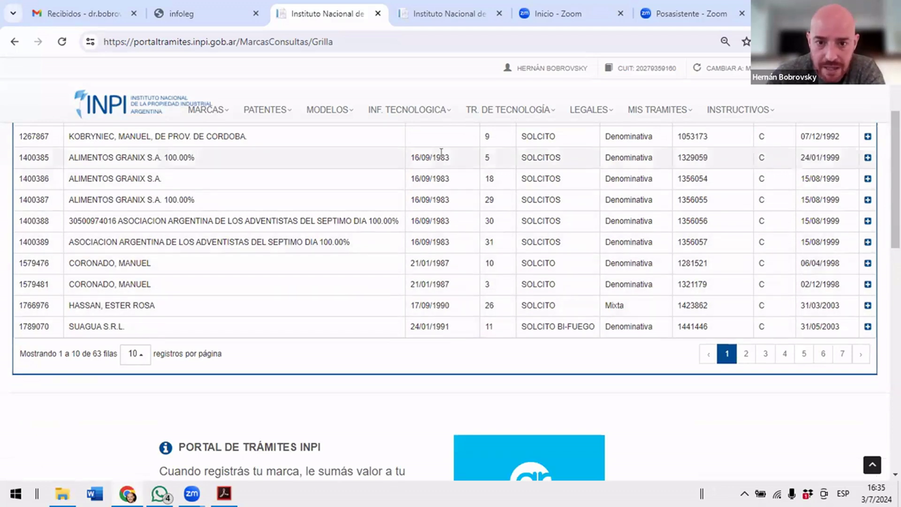
{"action": "scroll", "coordinate": [454, 276], "scroll_direction": "up", "scroll_amount": 3}
{"action": "scroll", "coordinate": [462, 247], "scroll_direction": "down", "scroll_amount": 2}
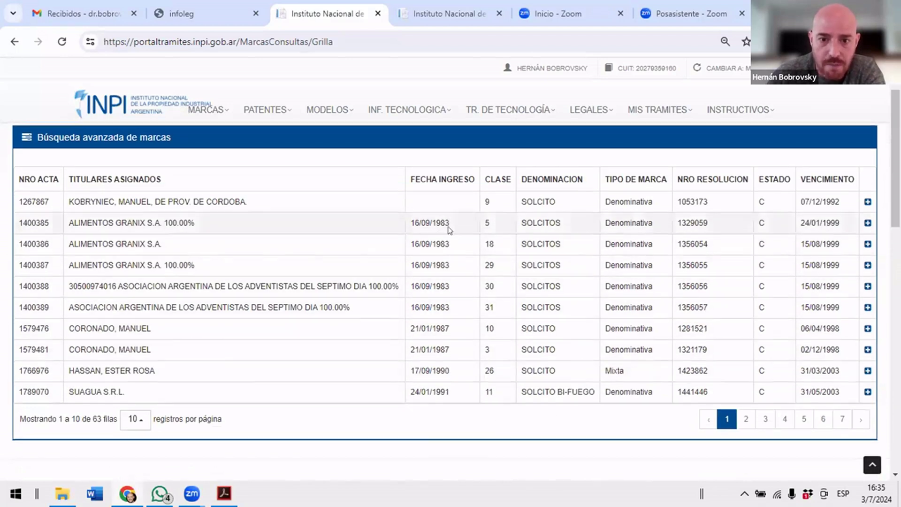
{"action": "scroll", "coordinate": [446, 232], "scroll_direction": "down", "scroll_amount": 3}
Show 100 records per page and scroll through all 63 results to the RAYOS & SOLCITOS filings.
{"action": "left_click", "coordinate": [132, 287]}
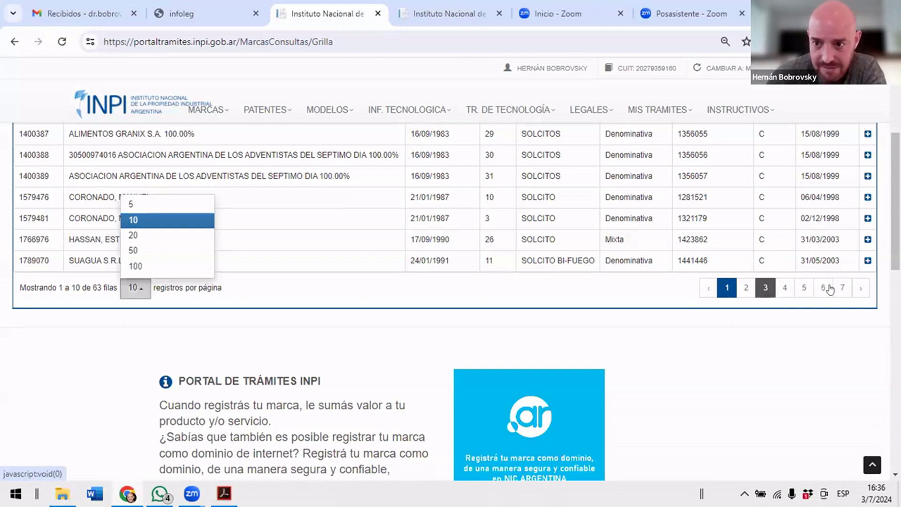
{"action": "left_click", "coordinate": [134, 265]}
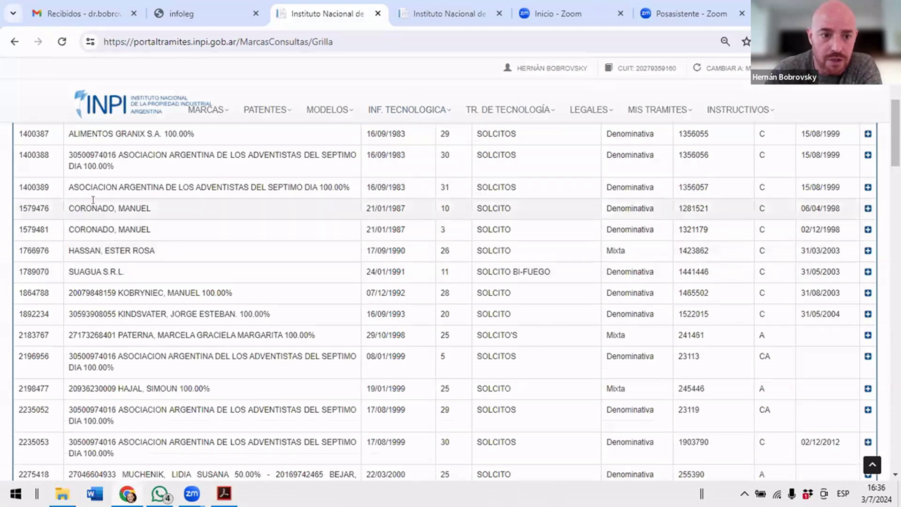
{"action": "scroll", "coordinate": [153, 200], "scroll_direction": "down", "scroll_amount": 5}
{"action": "scroll", "coordinate": [153, 201], "scroll_direction": "down", "scroll_amount": 10}
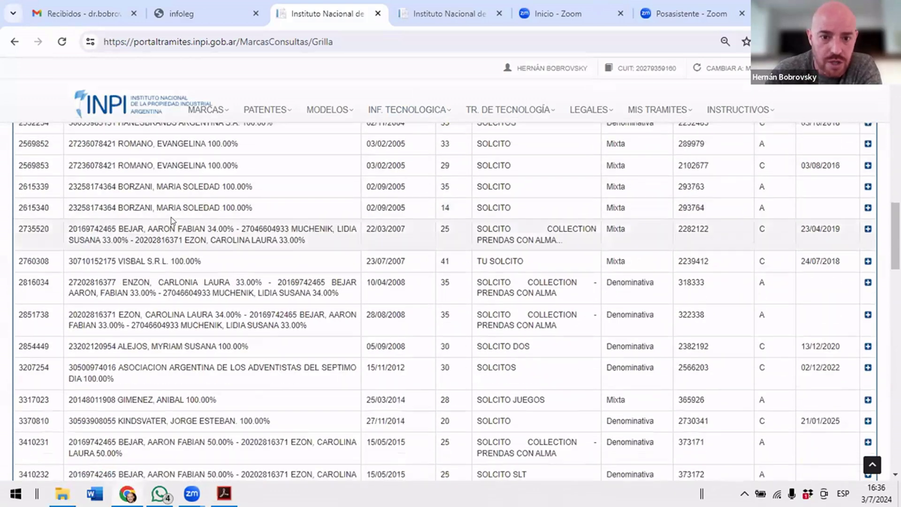
{"action": "scroll", "coordinate": [364, 280], "scroll_direction": "up", "scroll_amount": 15}
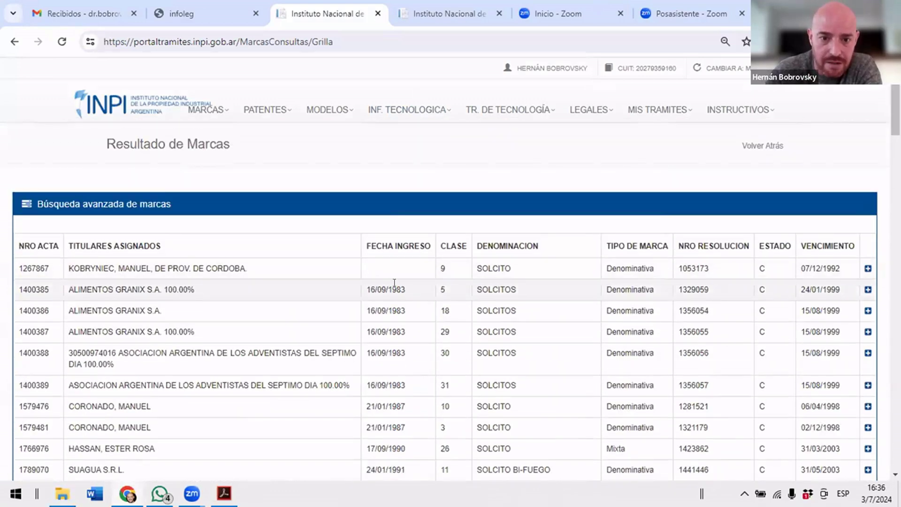
{"action": "scroll", "coordinate": [384, 282], "scroll_direction": "down", "scroll_amount": 15}
{"action": "scroll", "coordinate": [384, 282], "scroll_direction": "down", "scroll_amount": 15}
{"action": "scroll", "coordinate": [384, 278], "scroll_direction": "up", "scroll_amount": 5}
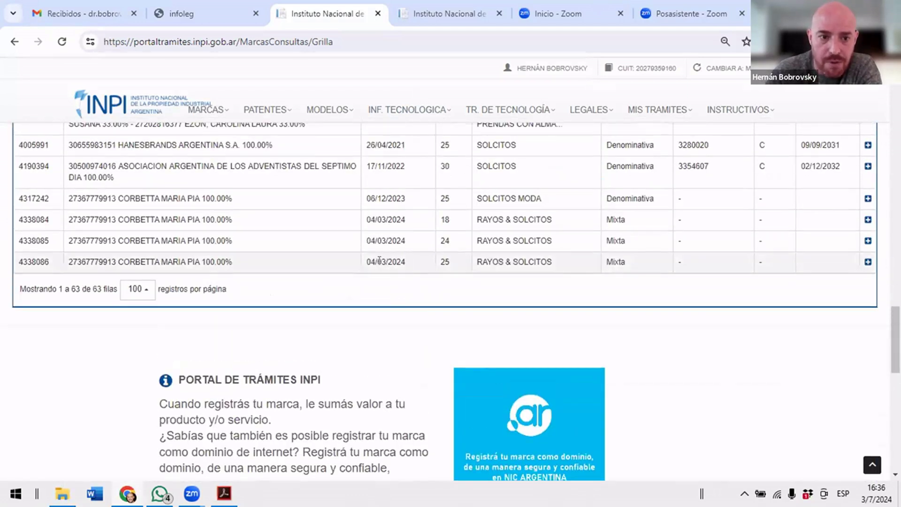
{"action": "scroll", "coordinate": [474, 308], "scroll_direction": "up", "scroll_amount": 2}
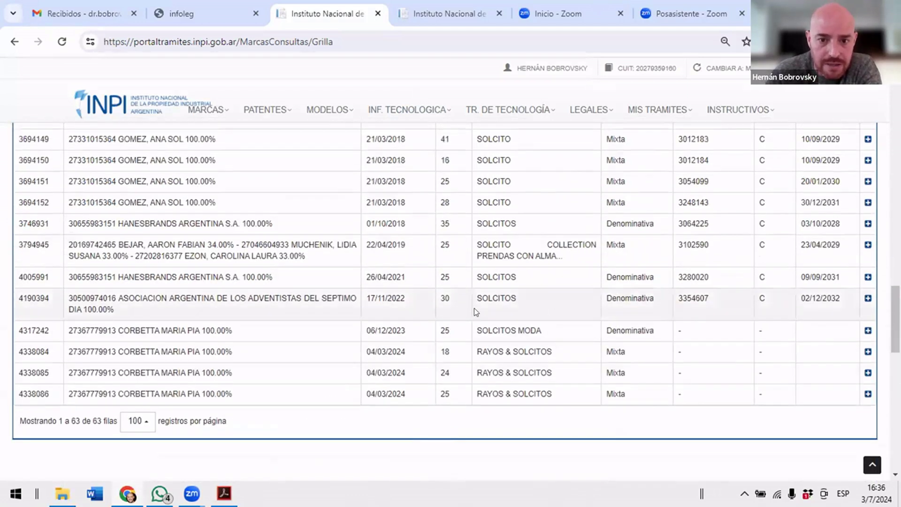
{"action": "scroll", "coordinate": [488, 300], "scroll_direction": "down", "scroll_amount": 1}
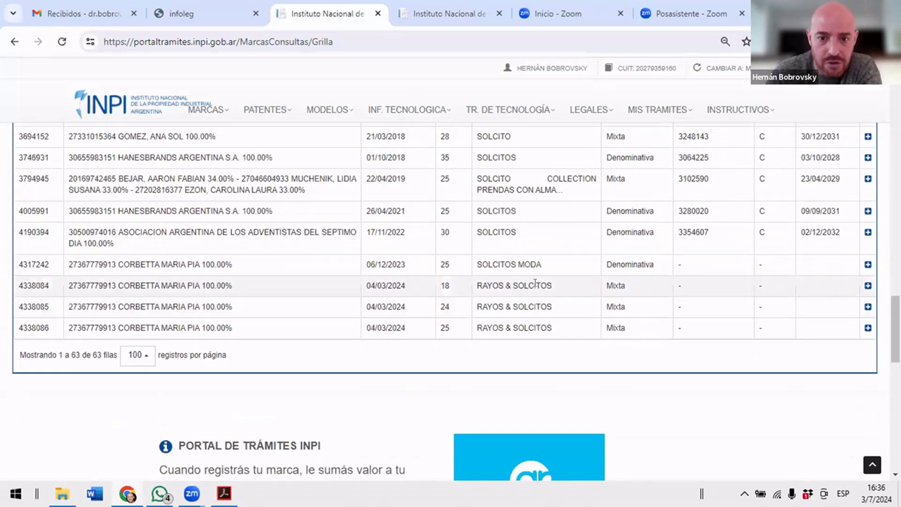